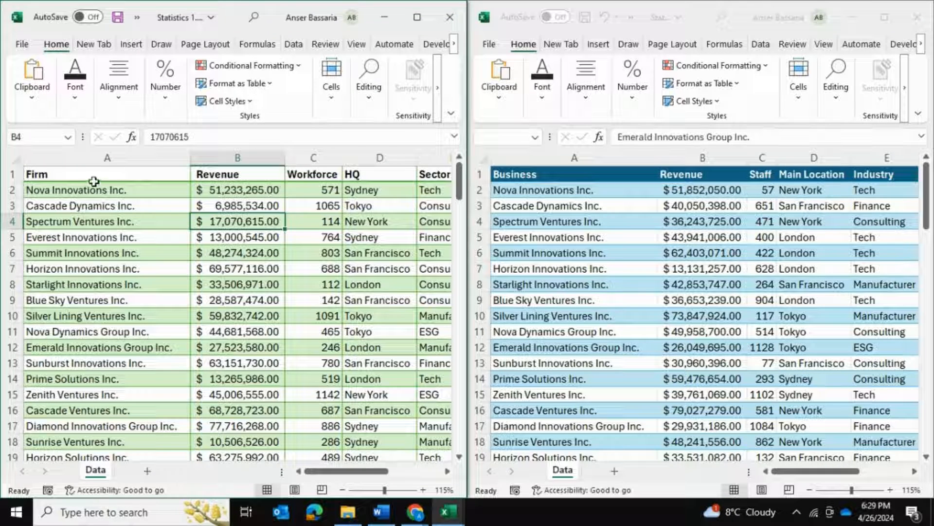
Compare the column headings and data of the two open Statistics workbooks, including the Firm/Business and Workforce/Staff columns.
drag(93, 178, 387, 180)
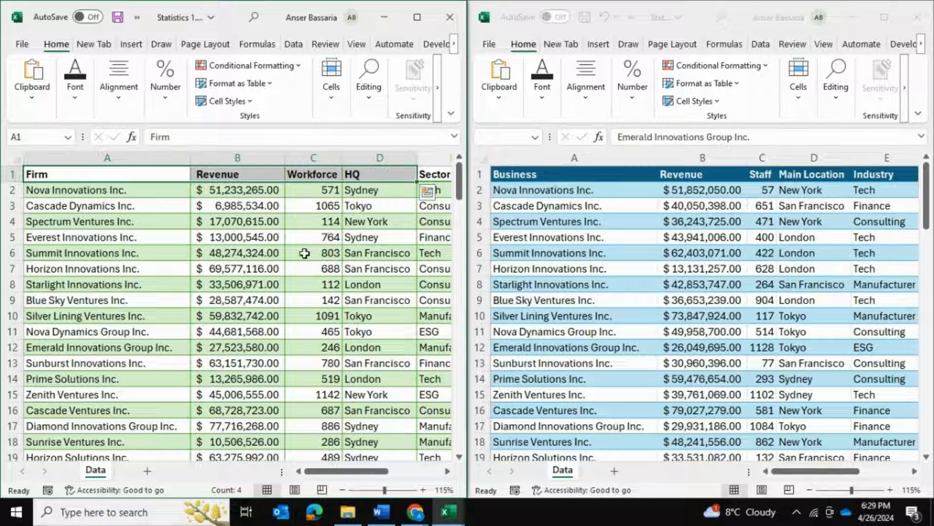
click(298, 237)
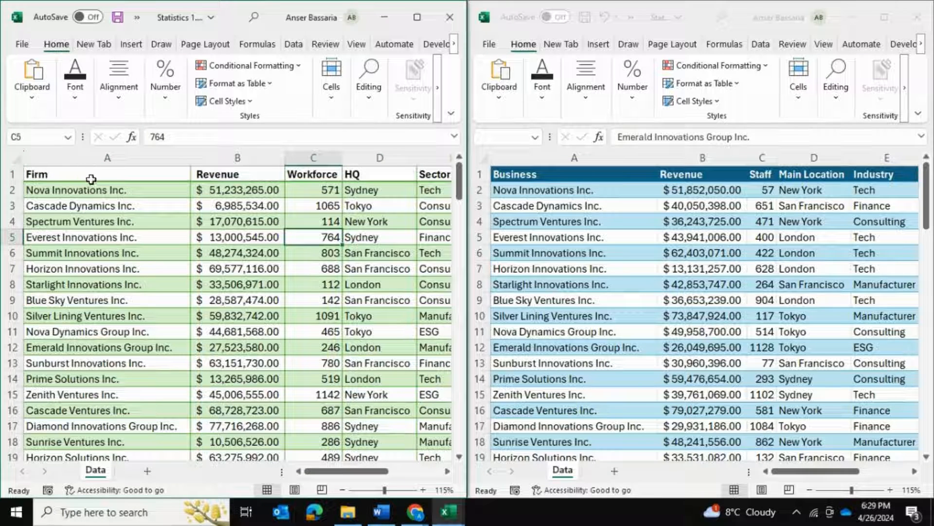
drag(91, 179, 179, 293)
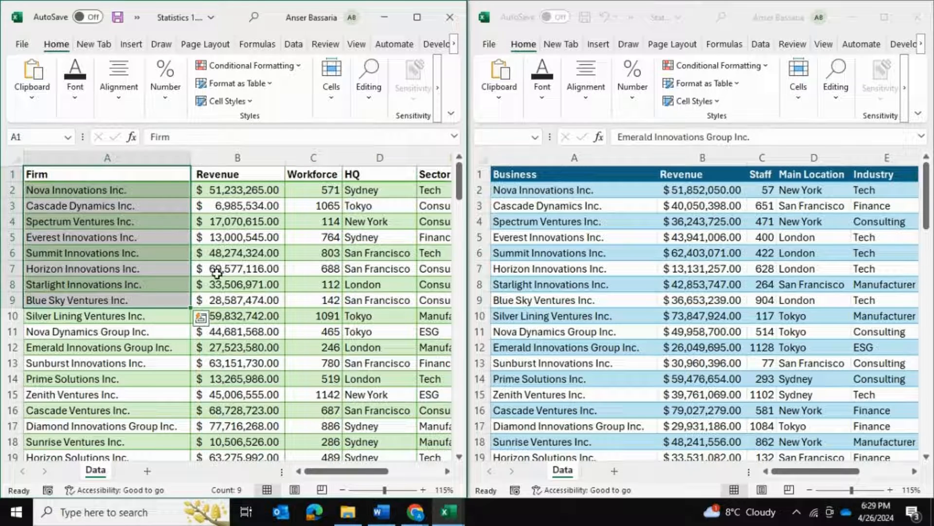
click(247, 216)
drag(121, 187, 129, 285)
click(47, 177)
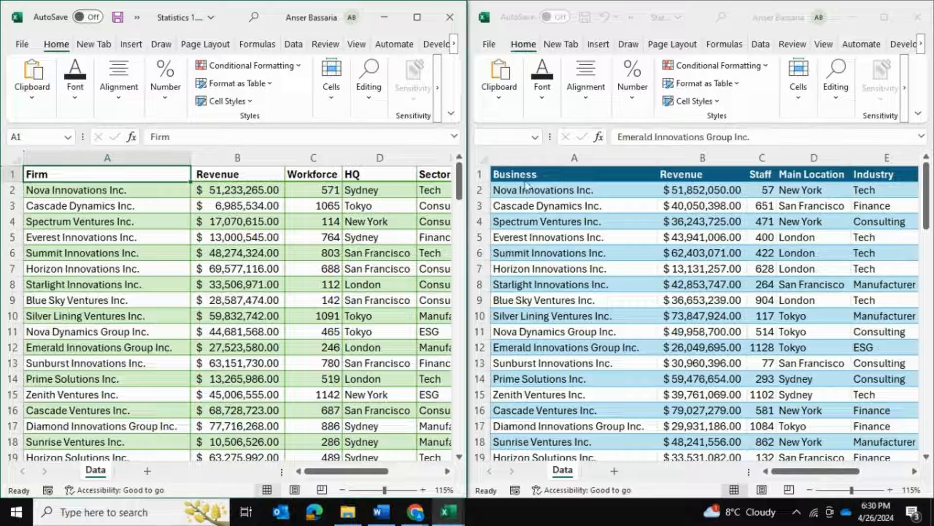
click(591, 198)
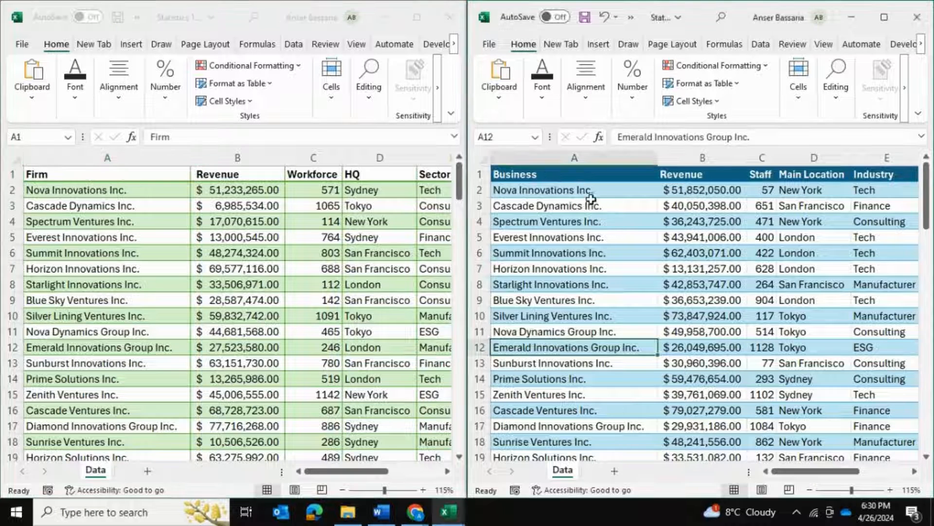
click(549, 180)
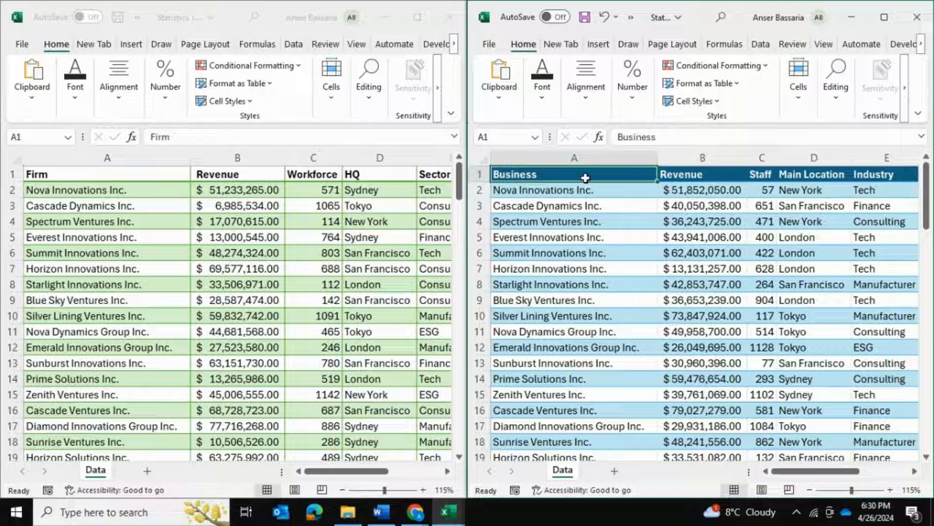
click(327, 222)
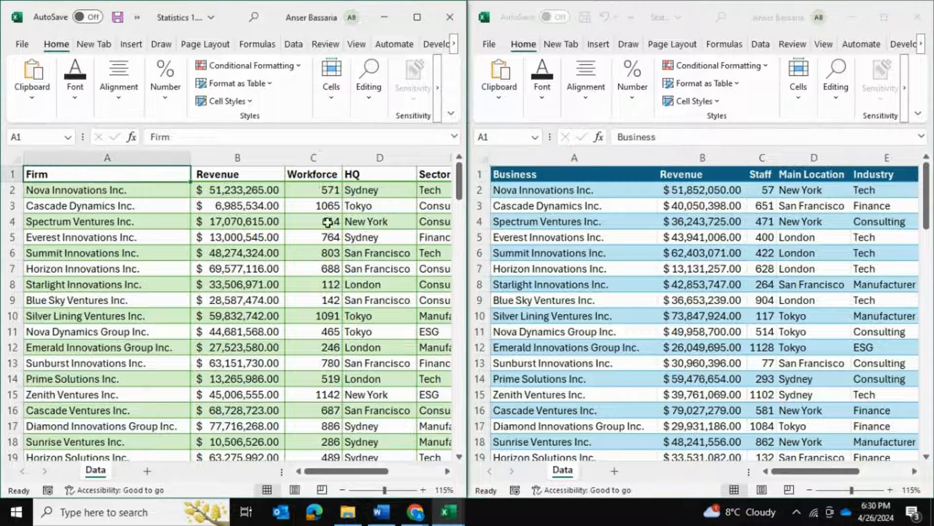
click(314, 157)
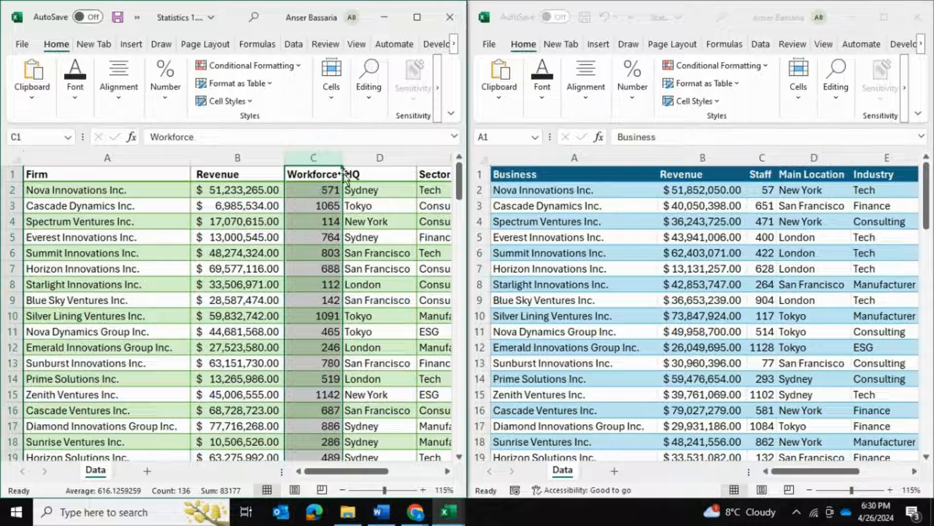
click(761, 156)
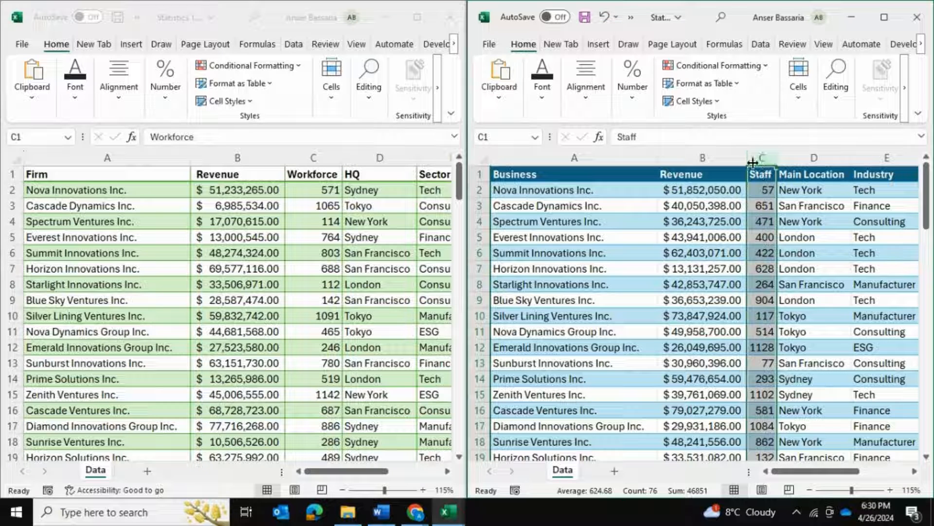
click(681, 221)
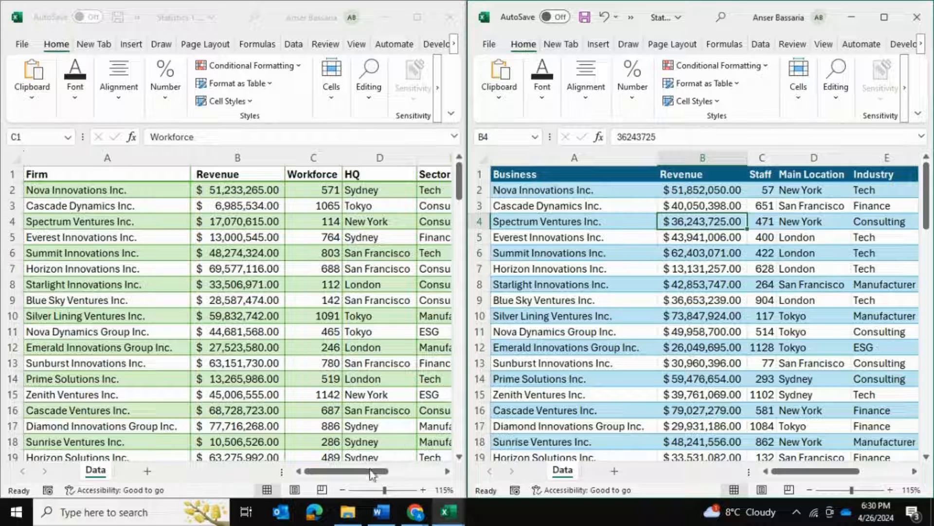
mouse_move(371, 473)
mouse_down()
mouse_move(389, 473)
mouse_move(368, 473)
mouse_up()
Launch a new Excel window with a blank workbook and maximize it.
click(109, 511)
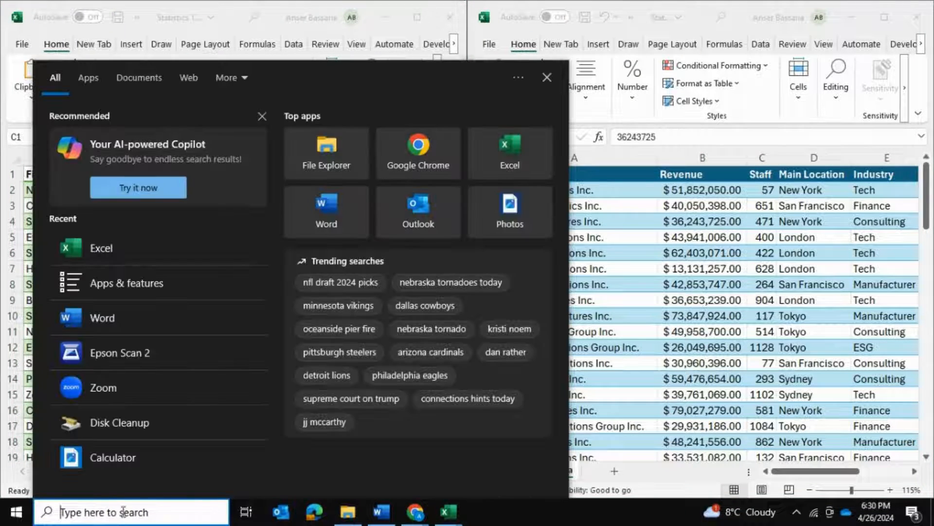
click(148, 253)
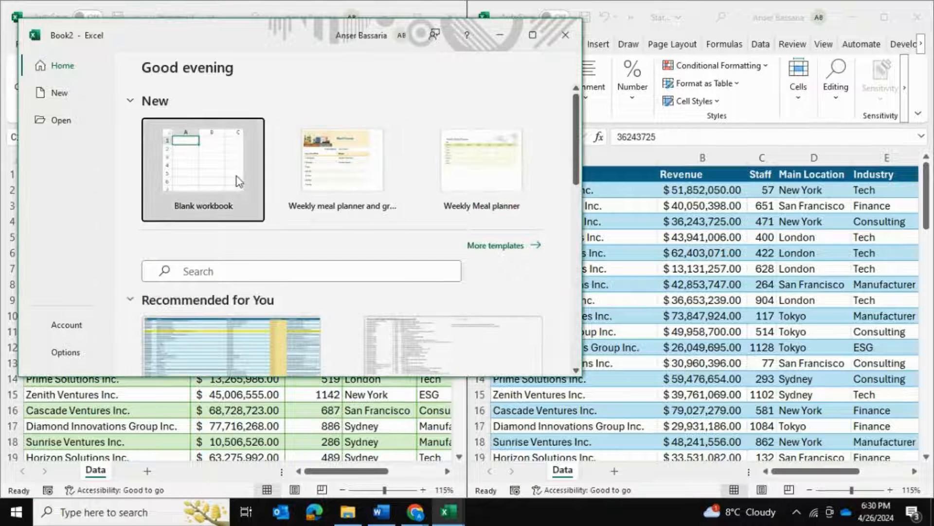
click(239, 181)
click(532, 35)
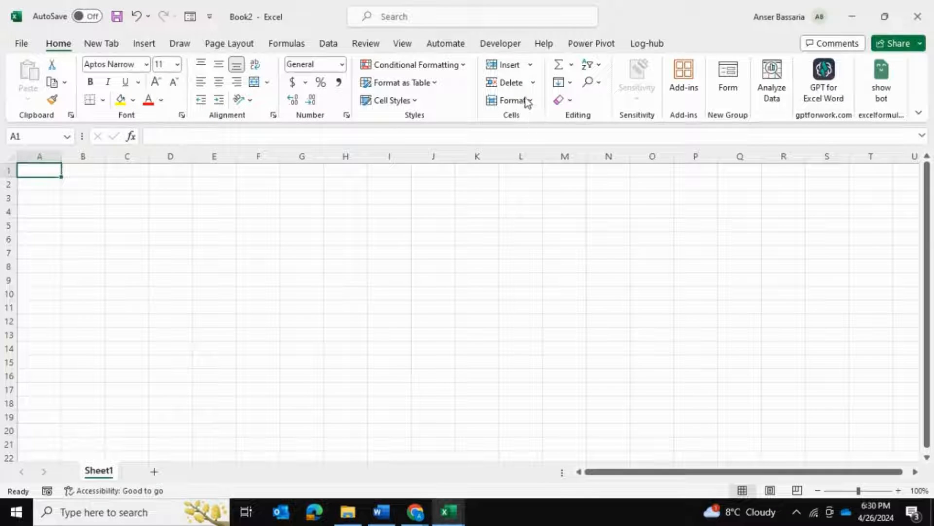
Get data from the folder "New folder" in Documents and open its file list in Power Query for transformation.
click(330, 44)
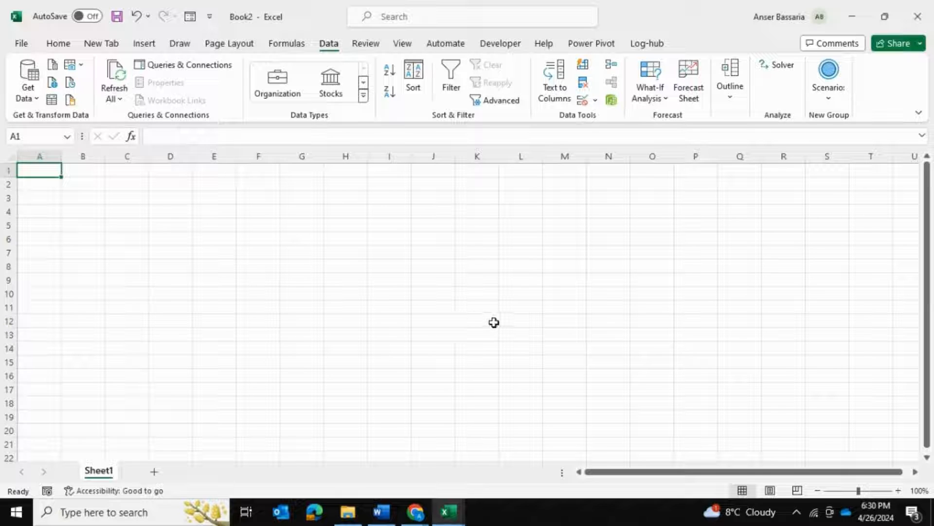
click(389, 306)
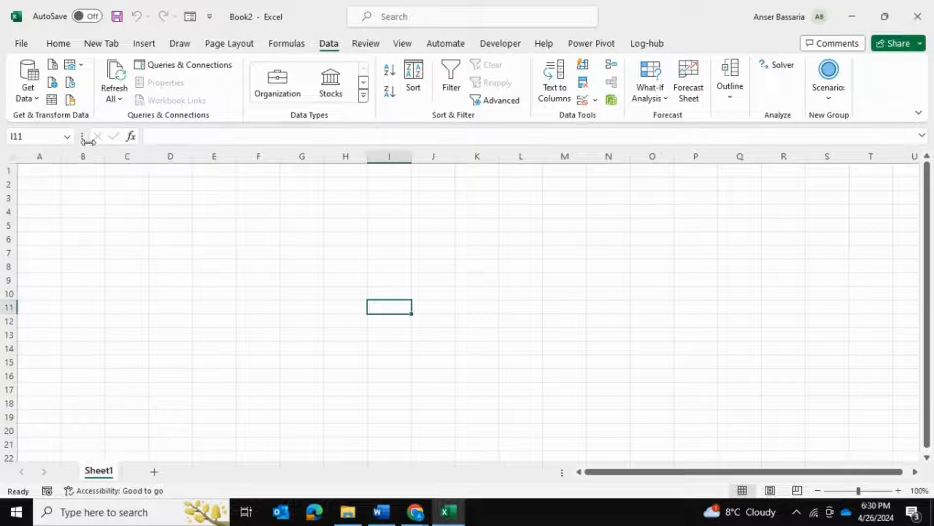
click(27, 99)
mouse_move(75, 120)
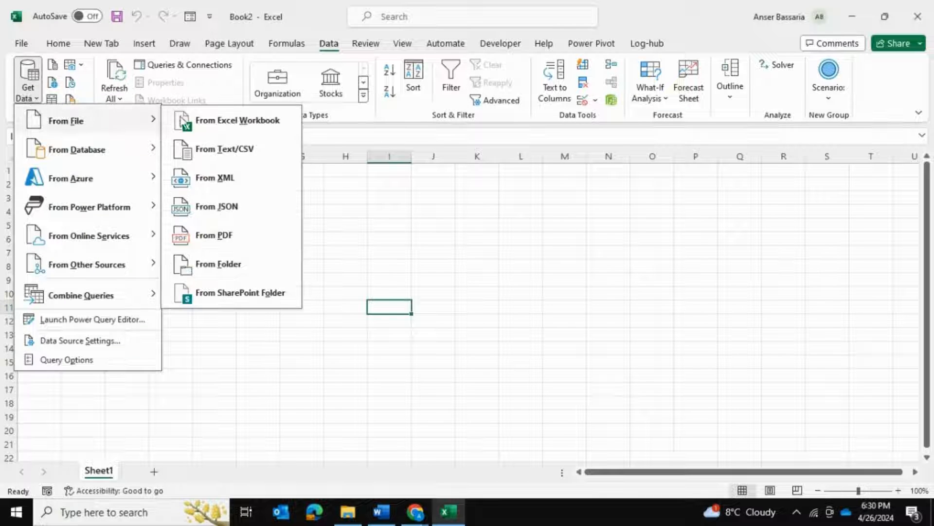
click(226, 264)
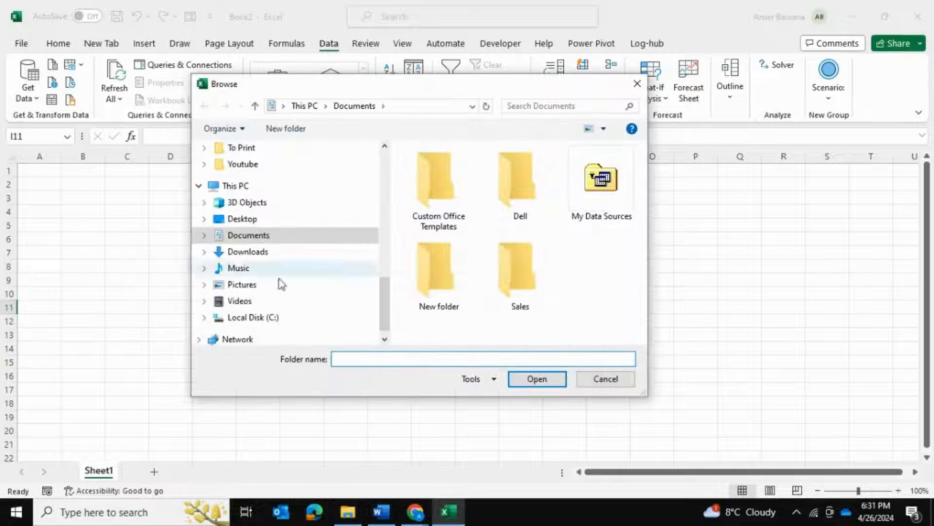
click(463, 283)
click(521, 379)
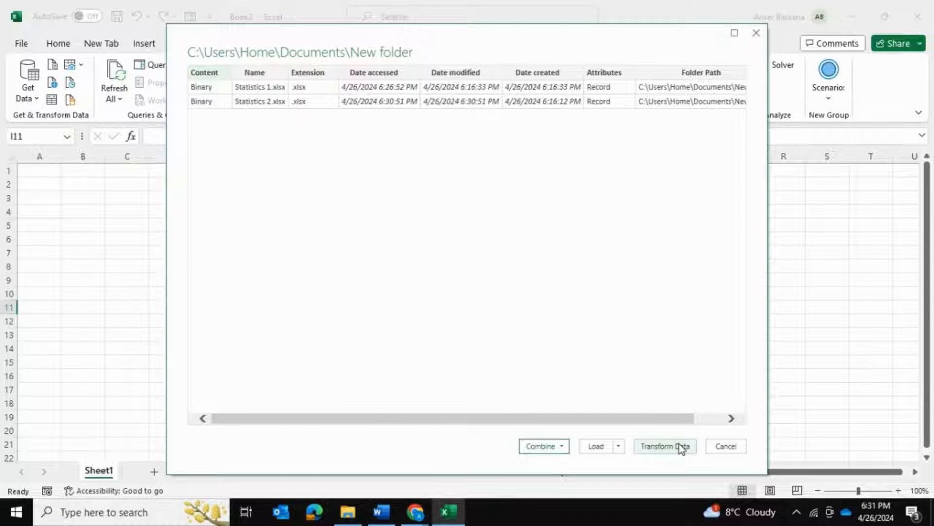
click(666, 446)
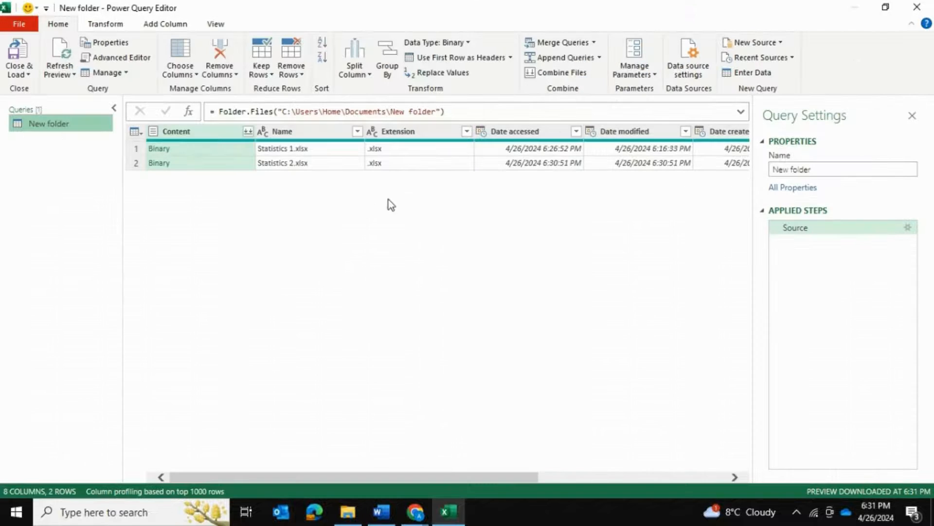
Combine the folder's binary files, using the first file as the sample and Table1 as the object to extract.
click(248, 132)
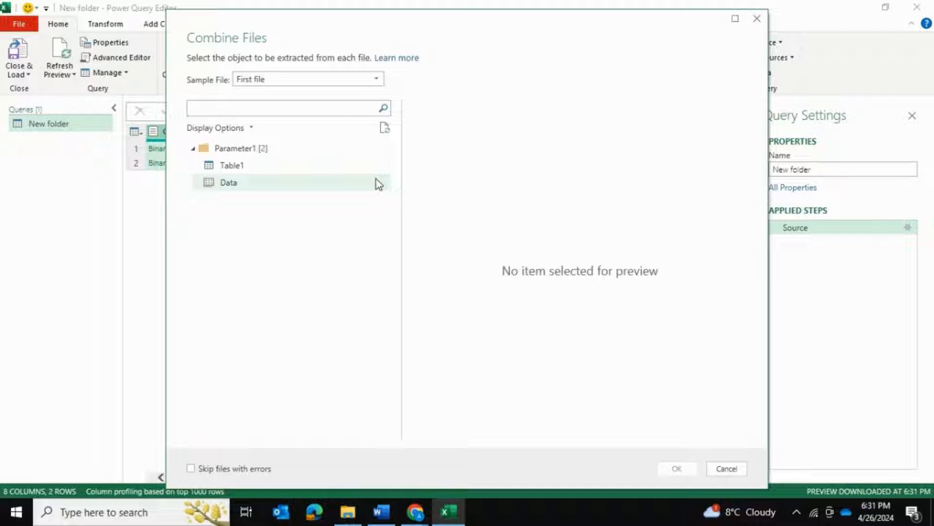
click(290, 80)
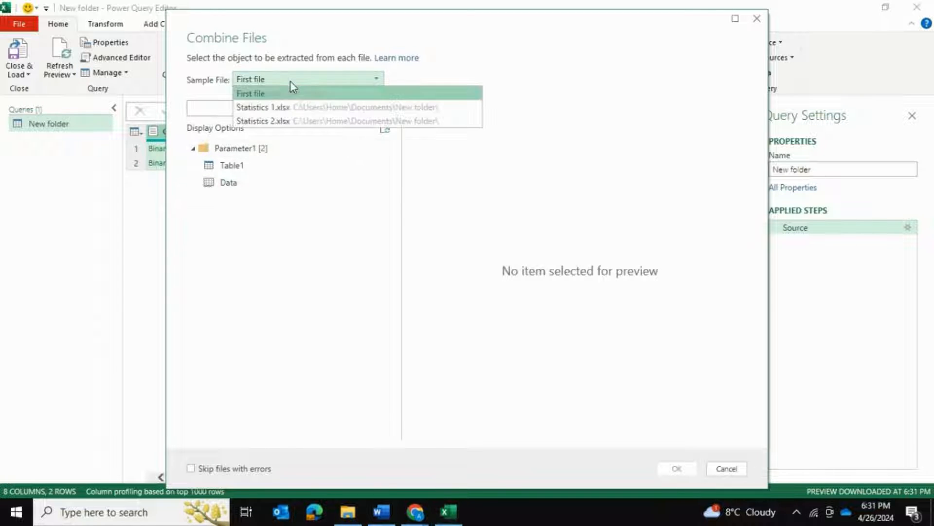
click(309, 247)
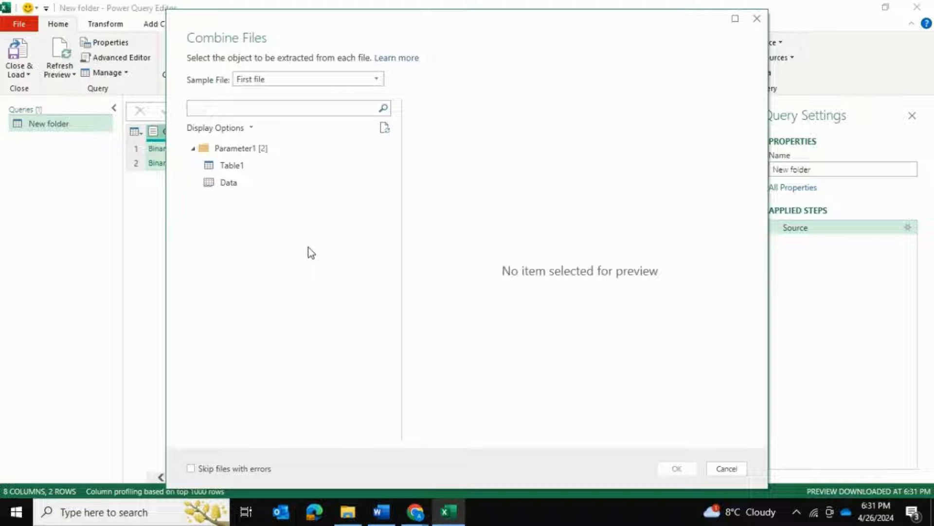
click(235, 164)
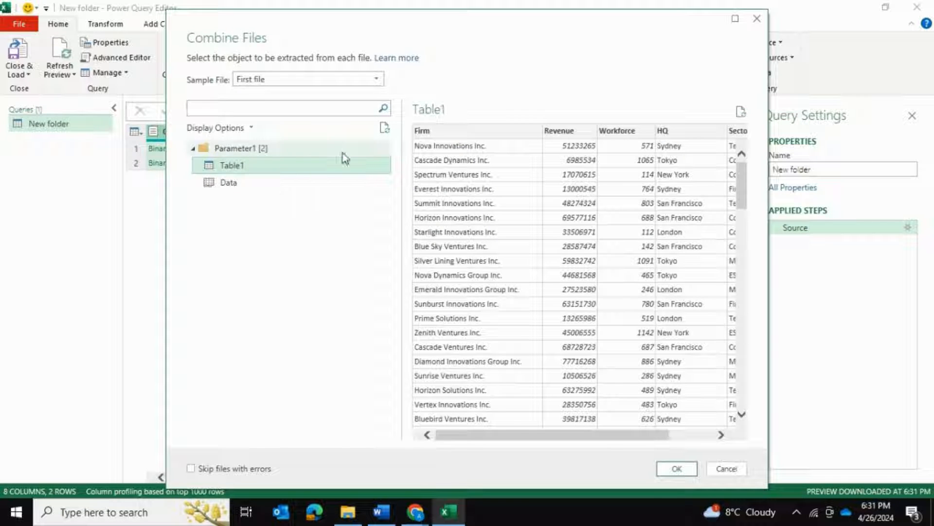
drag(511, 434, 492, 444)
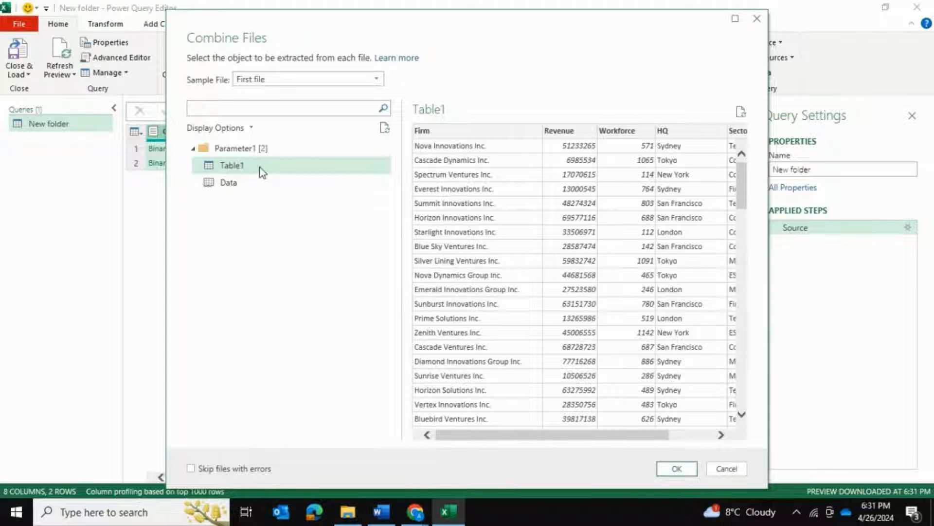
click(688, 468)
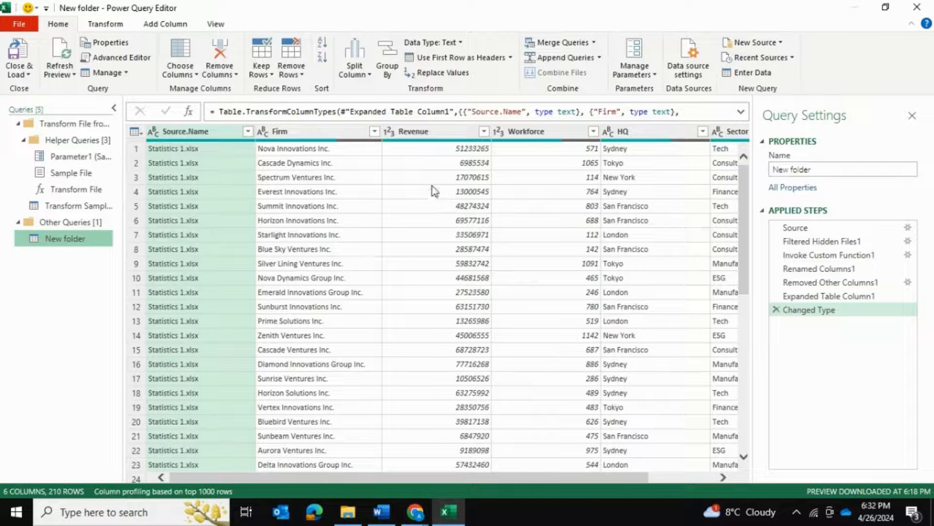
Examine the combined query's rows where the Statistics 1.xlsx records end and the Statistics 2.xlsx records begin.
drag(755, 169, 798, 170)
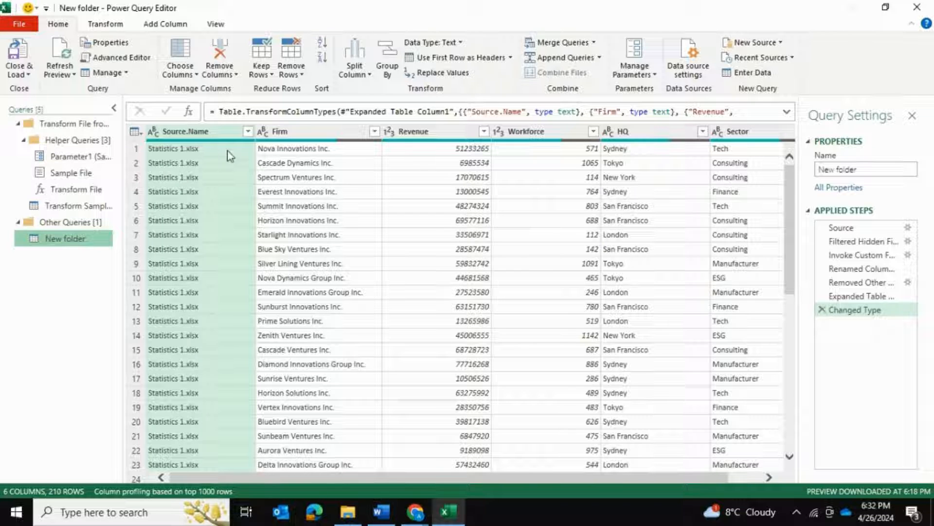
drag(790, 191, 793, 394)
scroll(229, 227, down, 1)
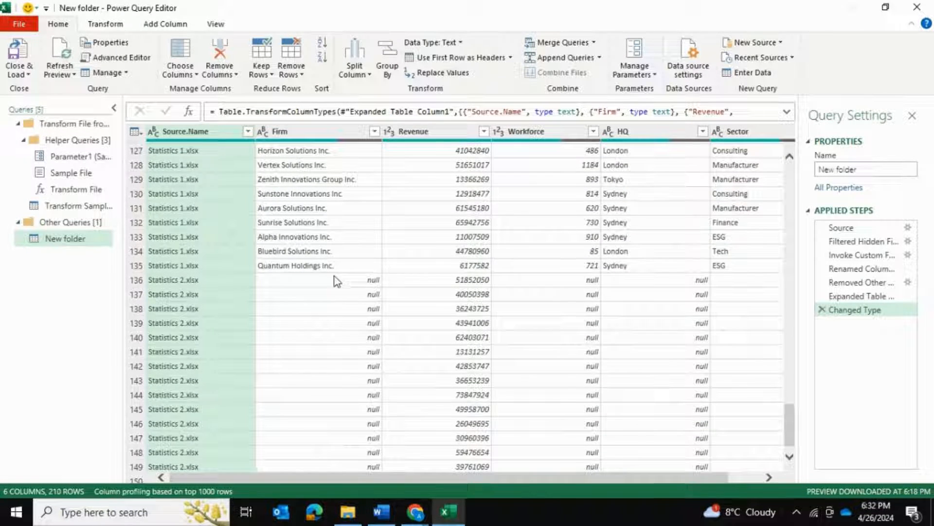
click(289, 269)
click(136, 280)
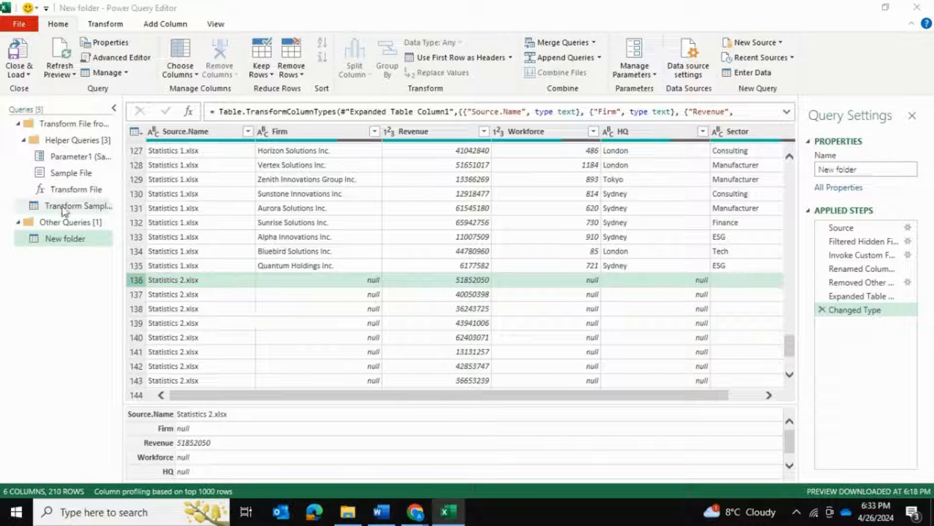
Widen the query list and demote the headers to the first row in the Transform Sample File query.
drag(123, 120, 185, 120)
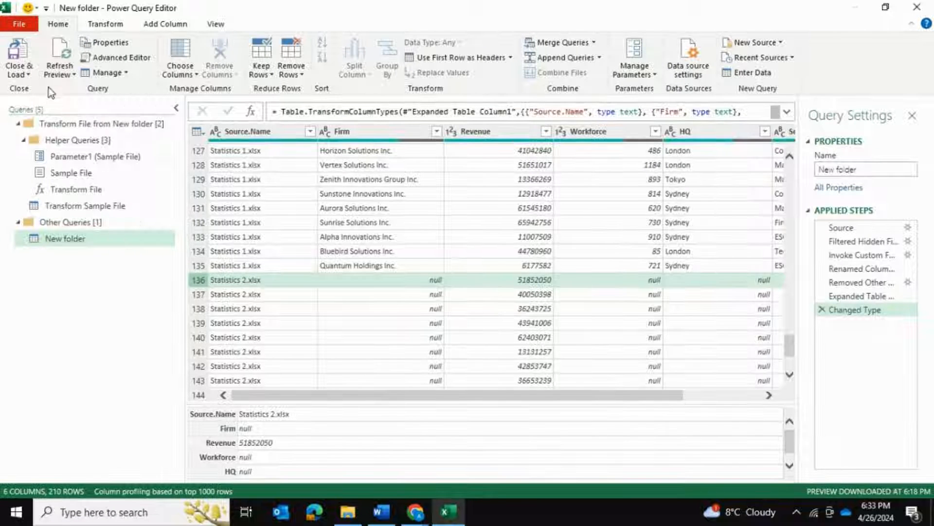
click(72, 206)
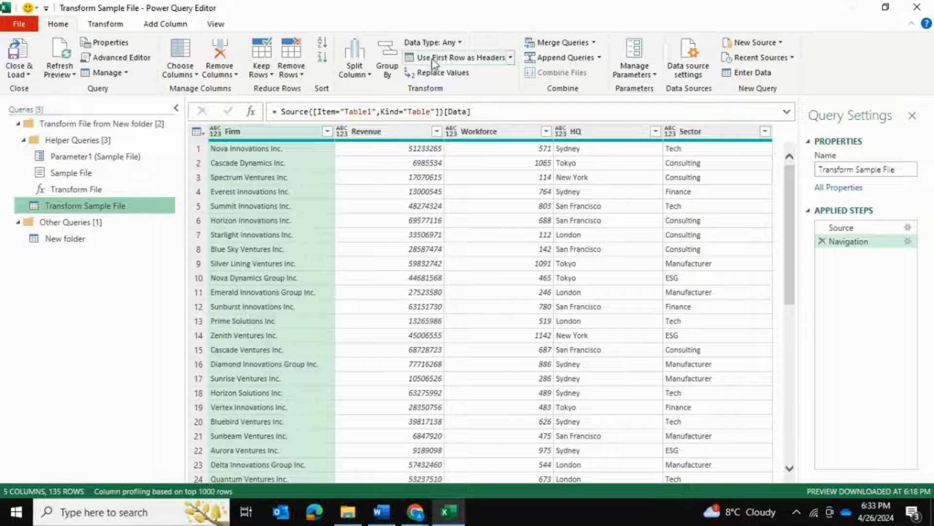
click(510, 58)
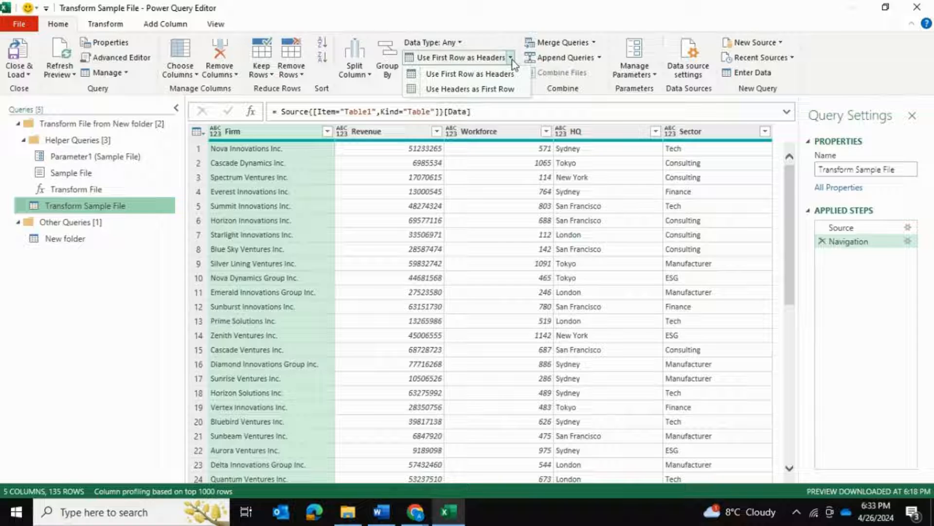
click(501, 90)
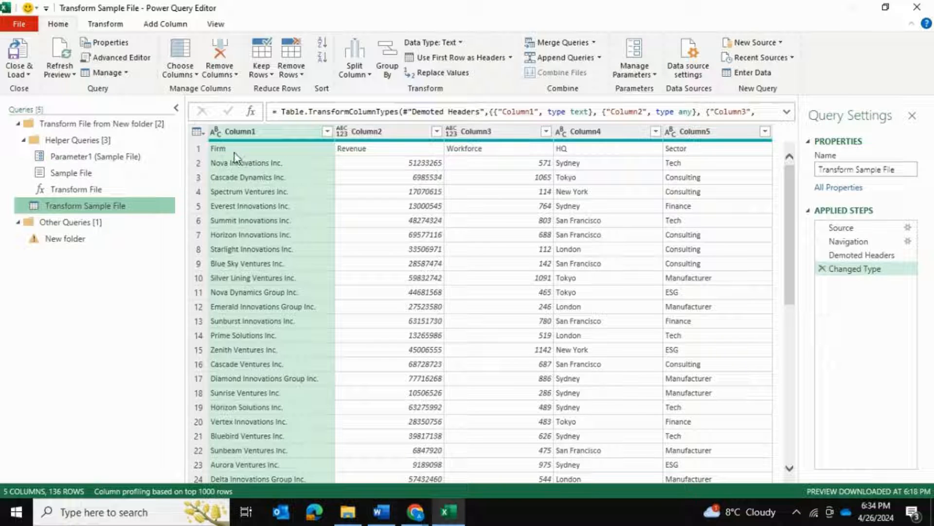
Remove the top 1 row, which holds the old headings, from the Transform Sample File query.
click(292, 73)
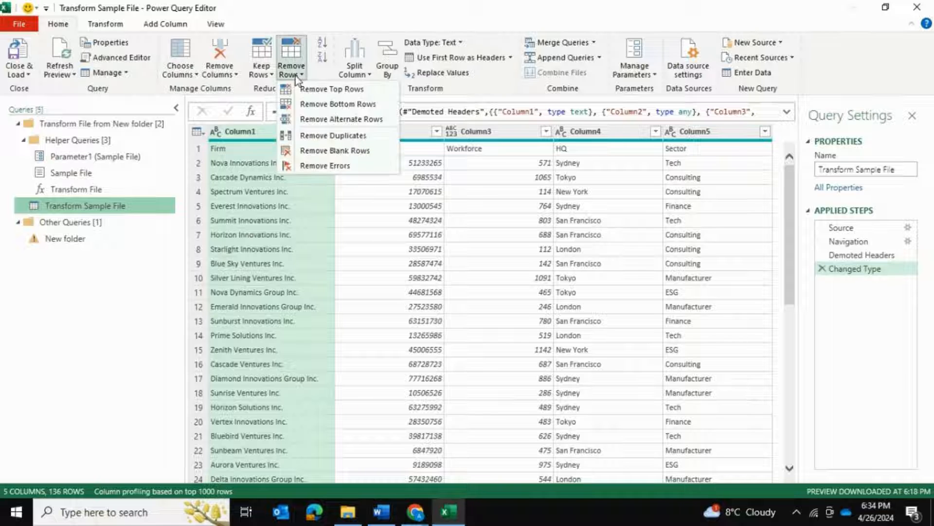
click(332, 89)
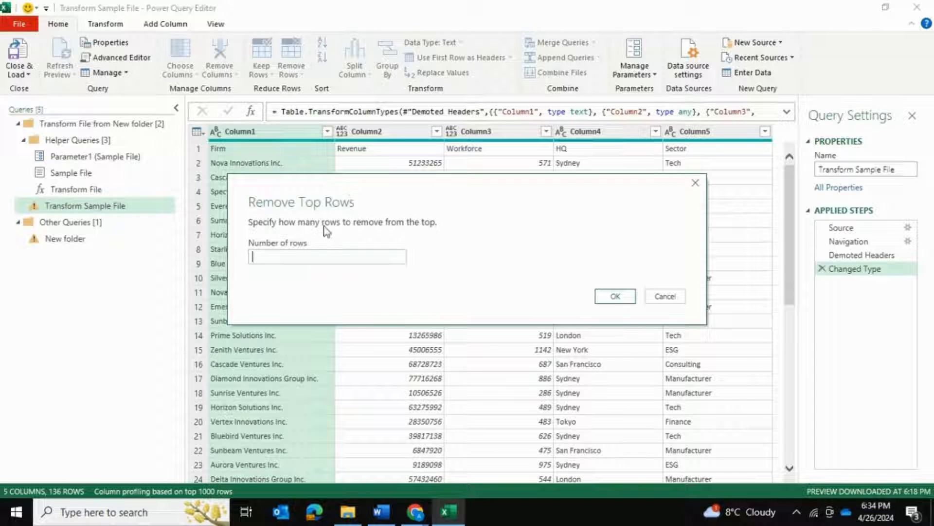
click(615, 296)
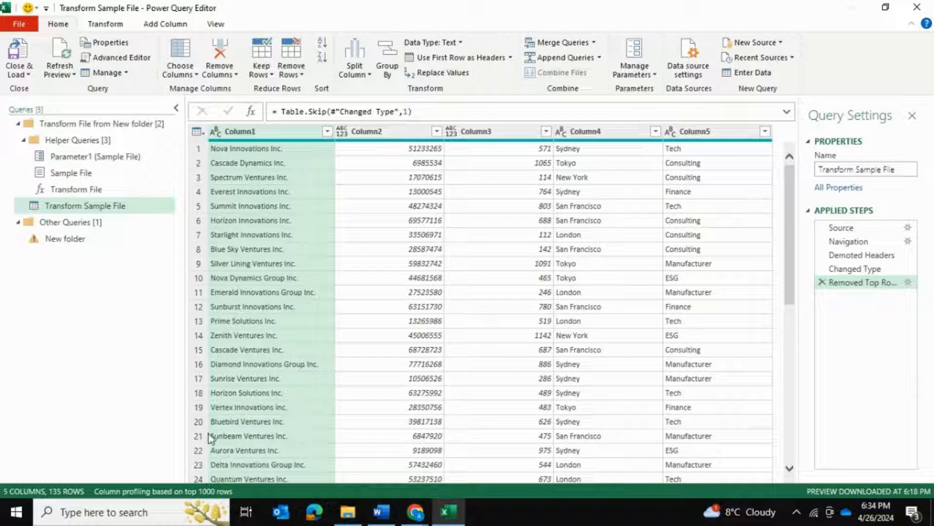
Rename the five columns of the Transform Sample File query as Firm, Revenue, Staff, HQ and Sector.
double_click(253, 131)
text(Firm)
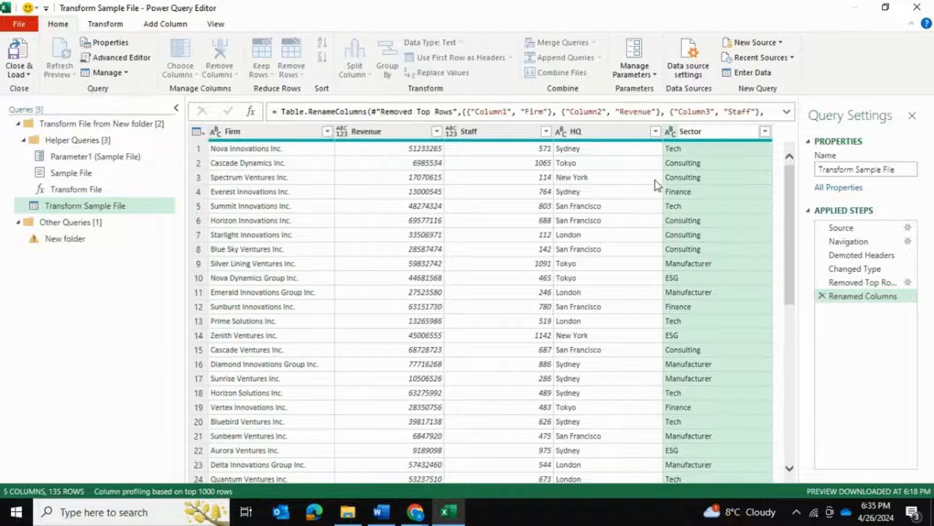
key(Return)
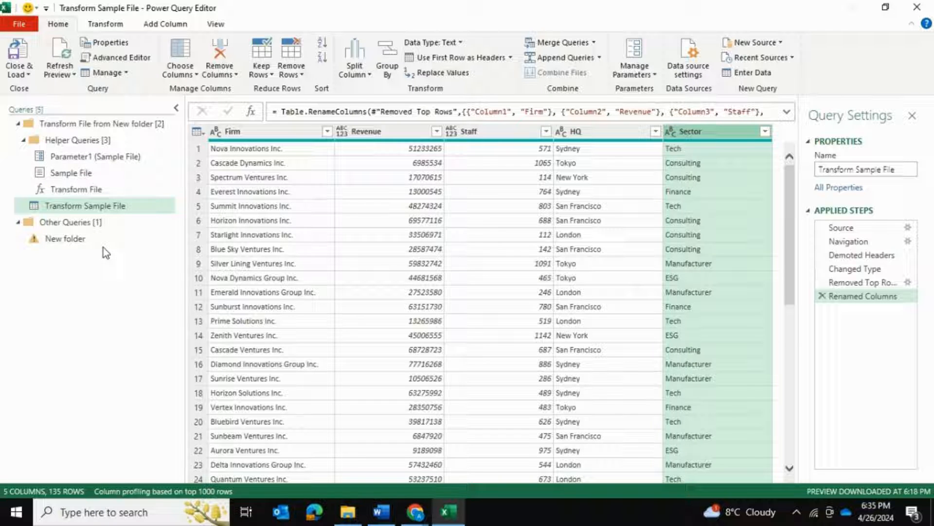
Delete the Changed Type step from the New folder query.
click(69, 241)
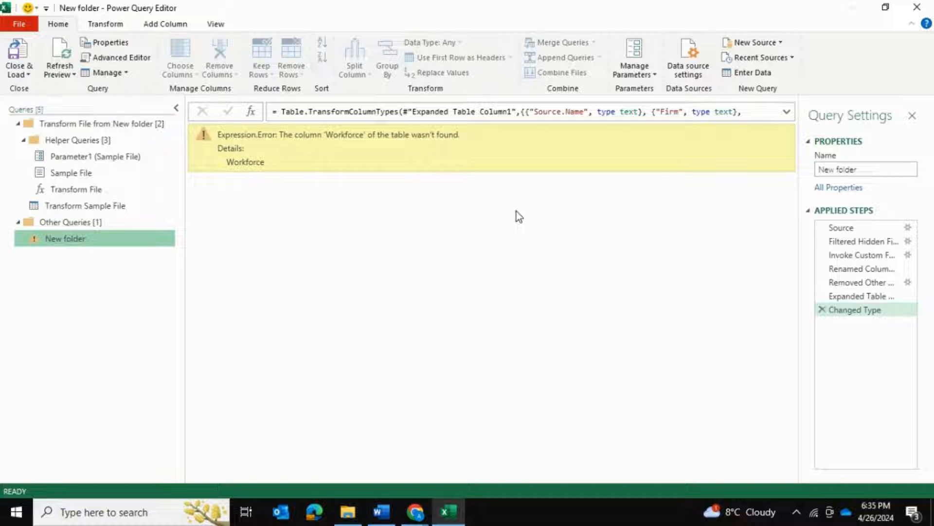
click(821, 310)
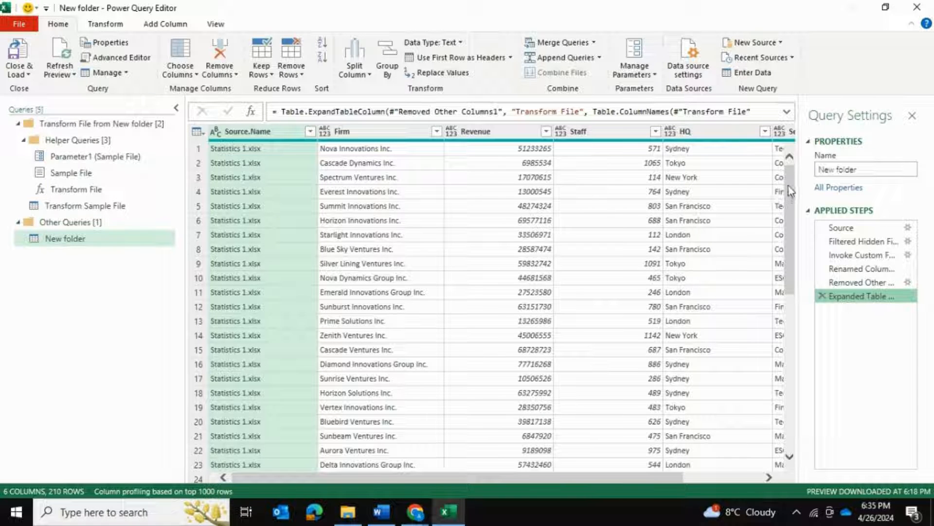
Examine the New folder query's rows around the change from Statistics 1.xlsx to Statistics 2.xlsx to check that every column is filled.
scroll(788, 178, down, 6)
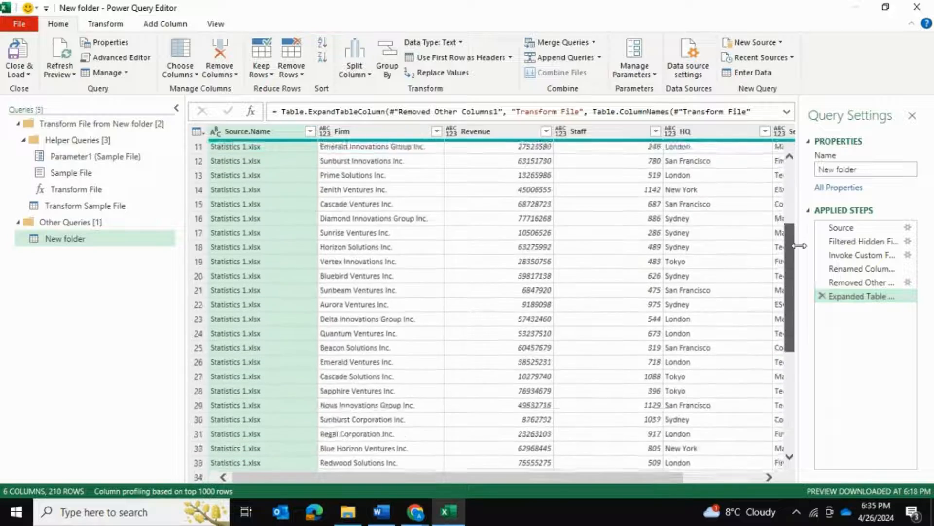
scroll(665, 189, down, 20)
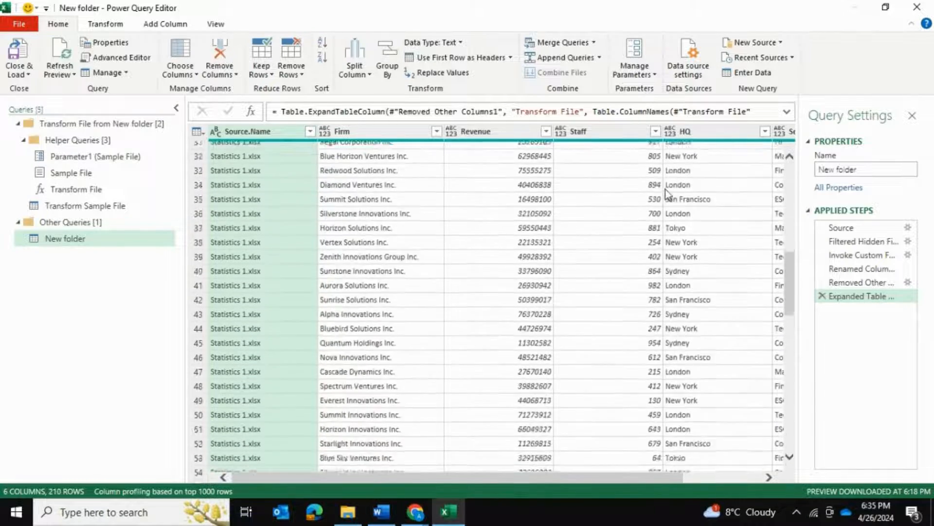
scroll(591, 200, down, 3)
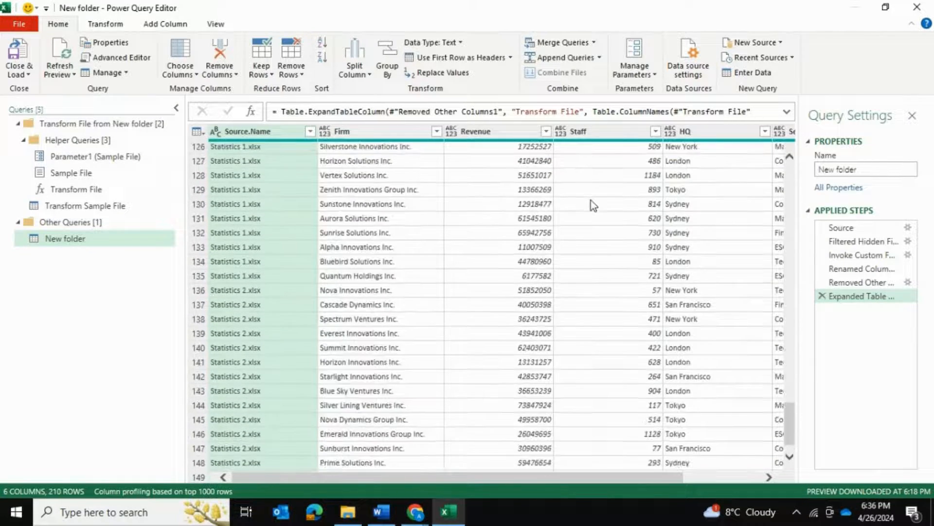
click(202, 291)
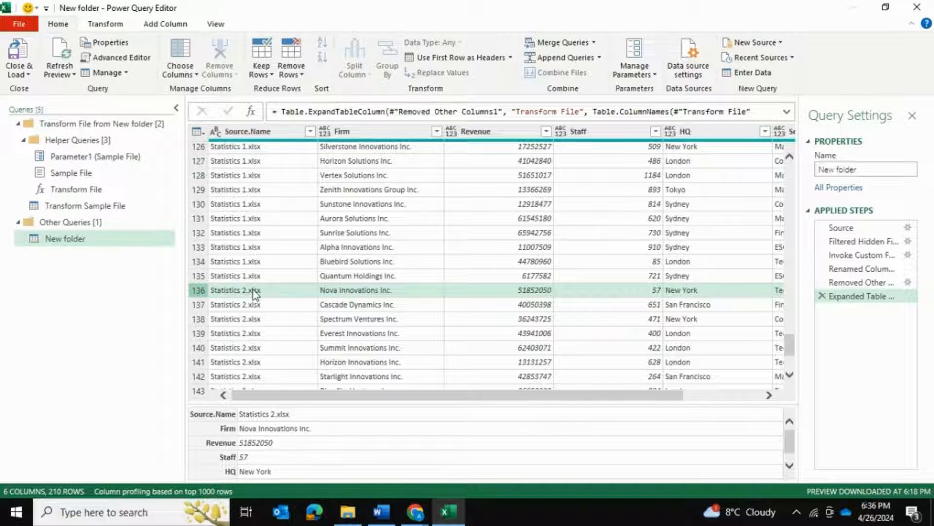
scroll(396, 309, down, 8)
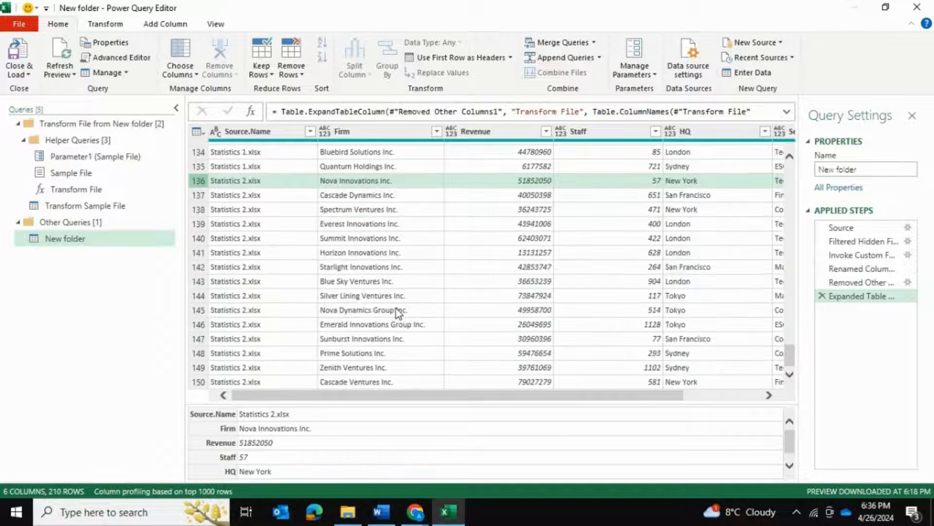
drag(438, 397, 401, 384)
scroll(366, 277, up, 5)
scroll(366, 277, up, 20)
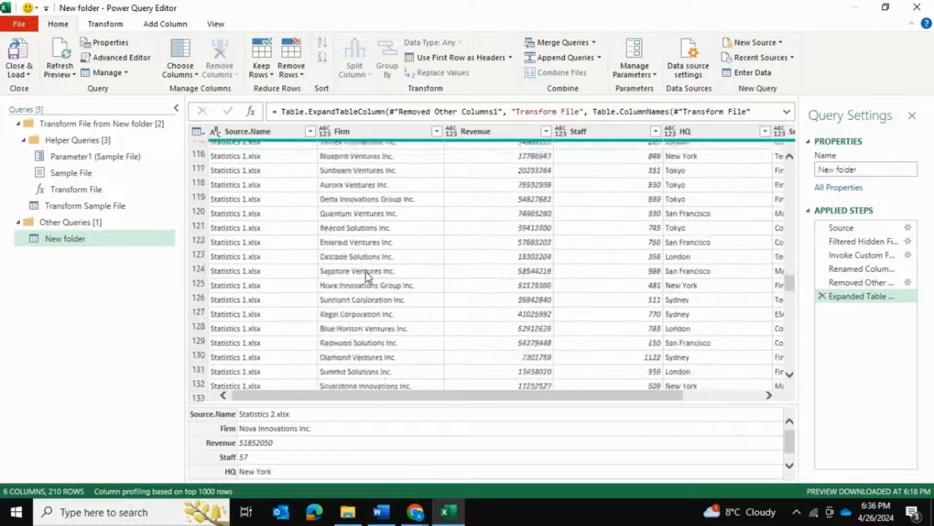
scroll(366, 272, up, 15)
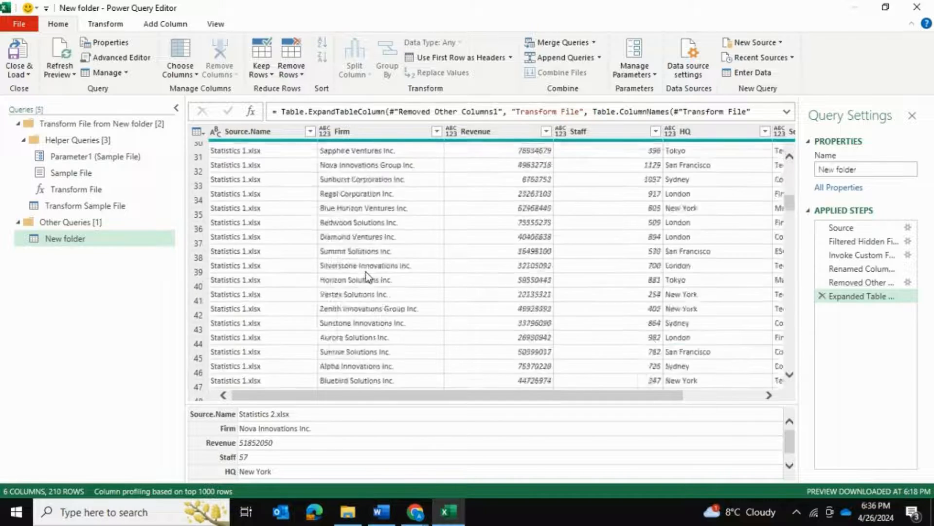
Remove the Source.Name column from the New folder query.
click(291, 131)
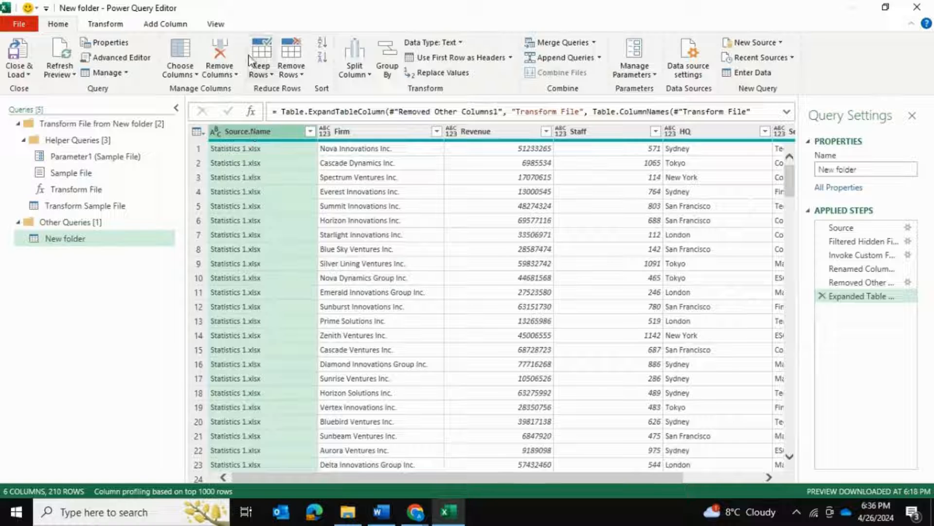
click(224, 74)
click(243, 86)
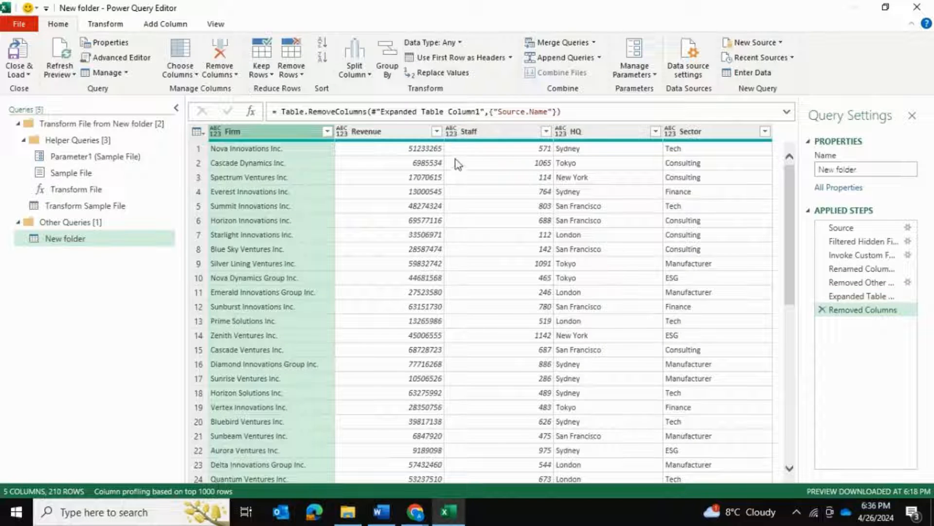
Close and load the combined query into the workbook, and check the loaded table down to its last row.
click(411, 193)
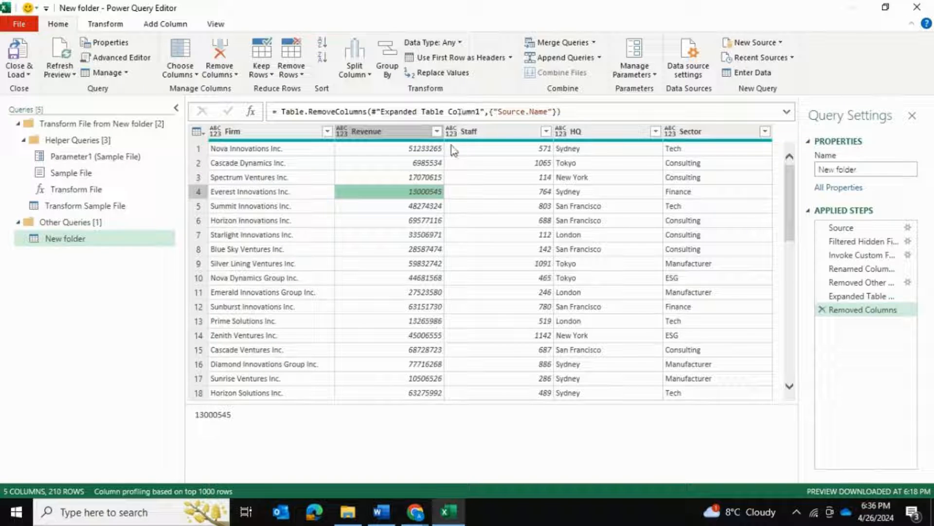
click(19, 73)
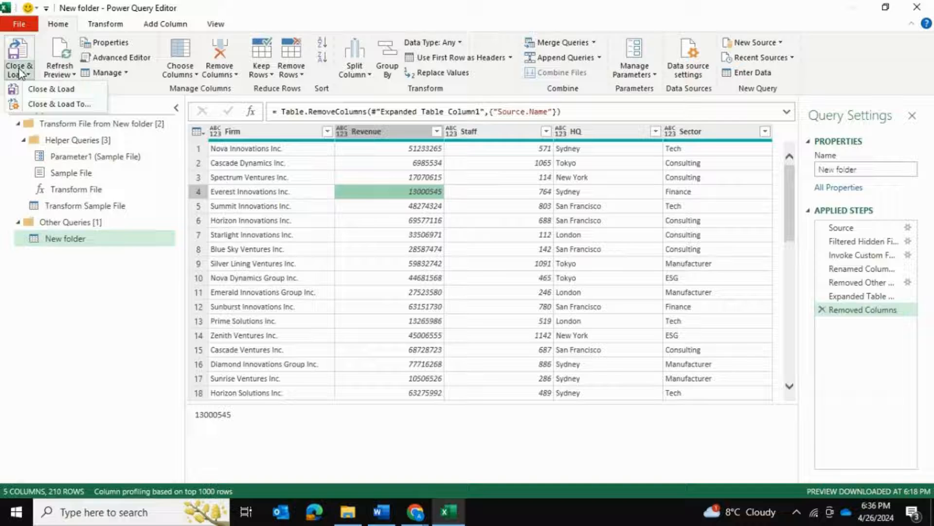
click(44, 90)
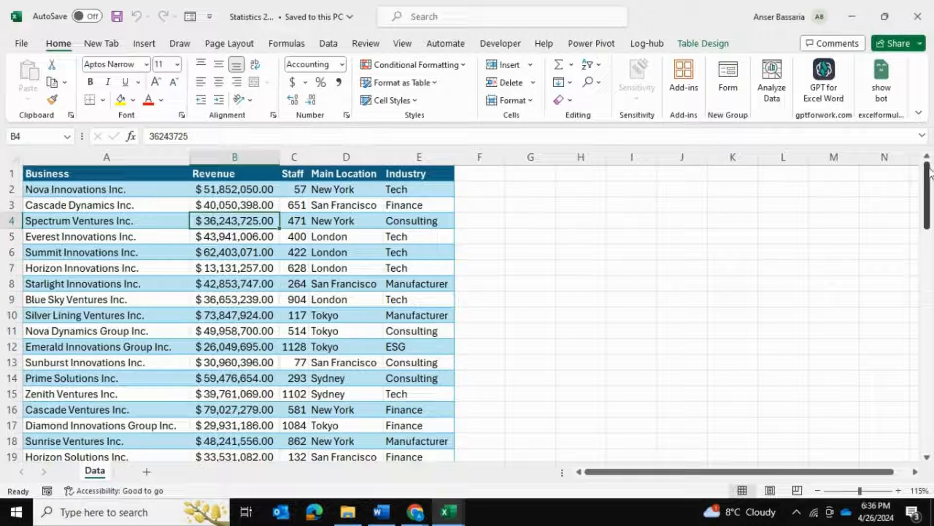
drag(930, 173, 929, 351)
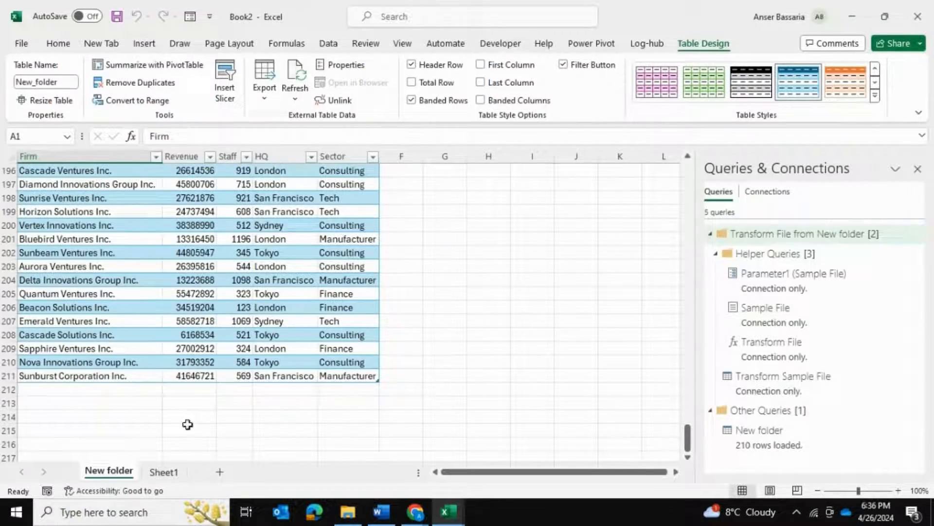
click(94, 389)
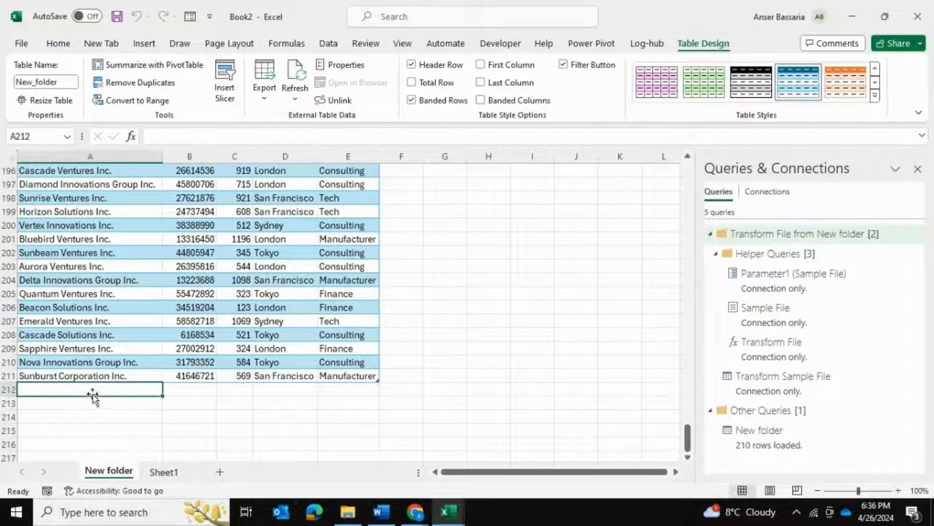
click(436, 363)
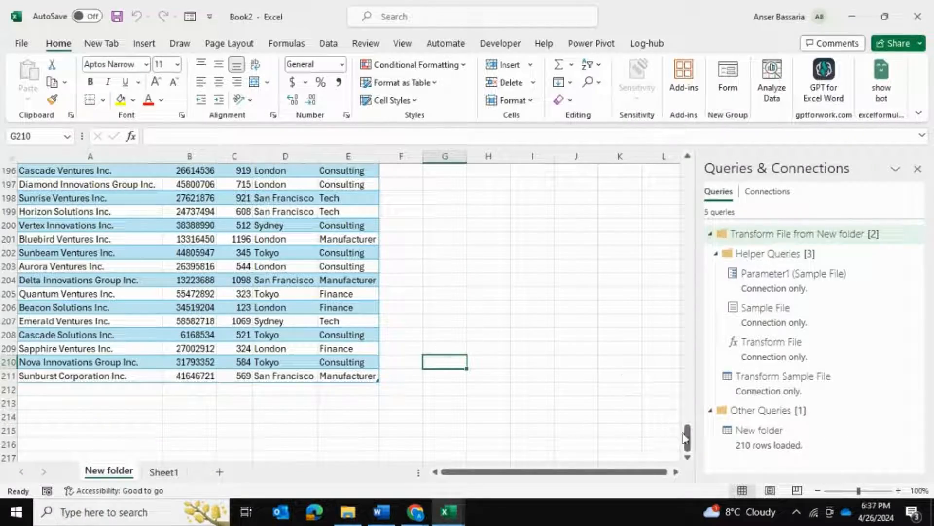
drag(686, 438, 688, 175)
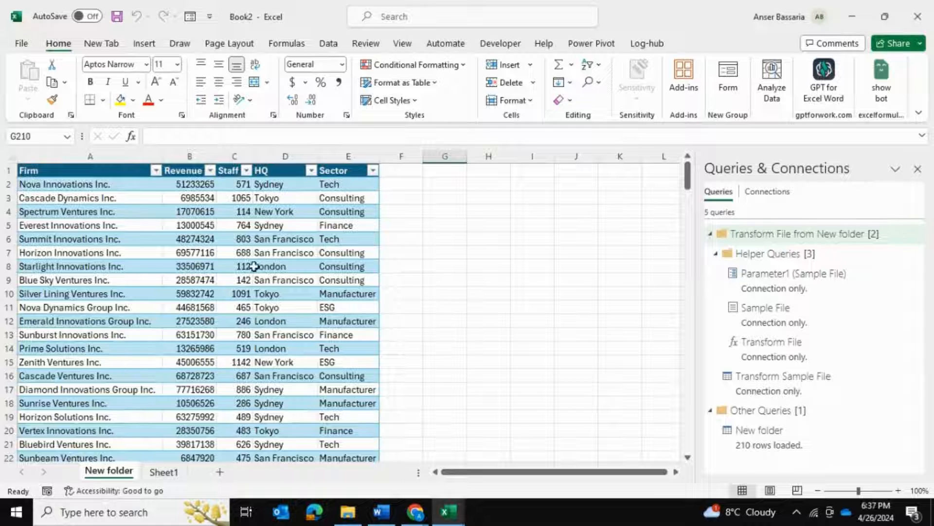
Give columns A to E of the loaded table one equal width.
click(474, 199)
drag(68, 155, 335, 155)
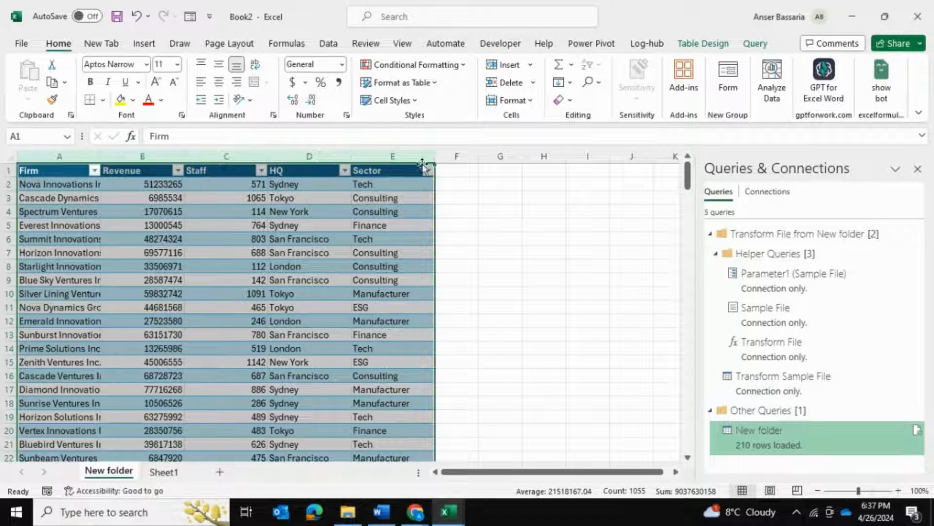
click(486, 183)
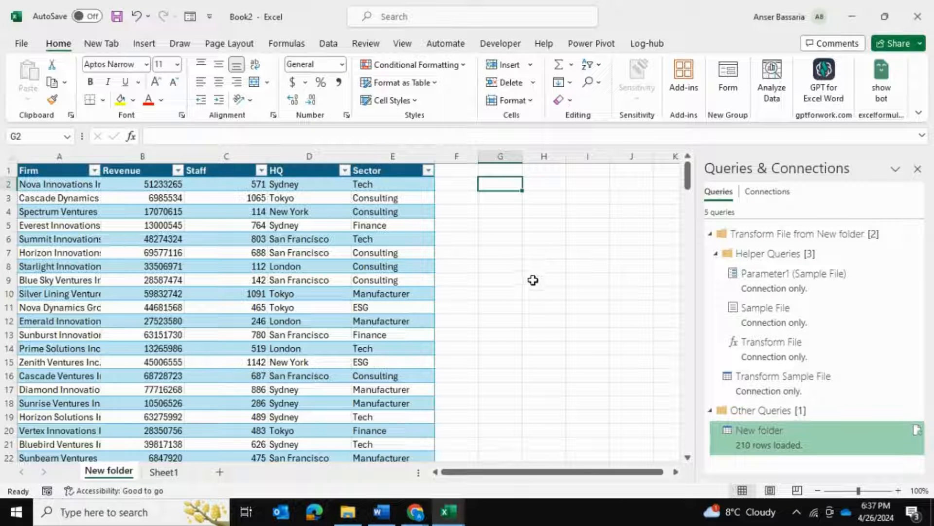
click(489, 258)
click(554, 250)
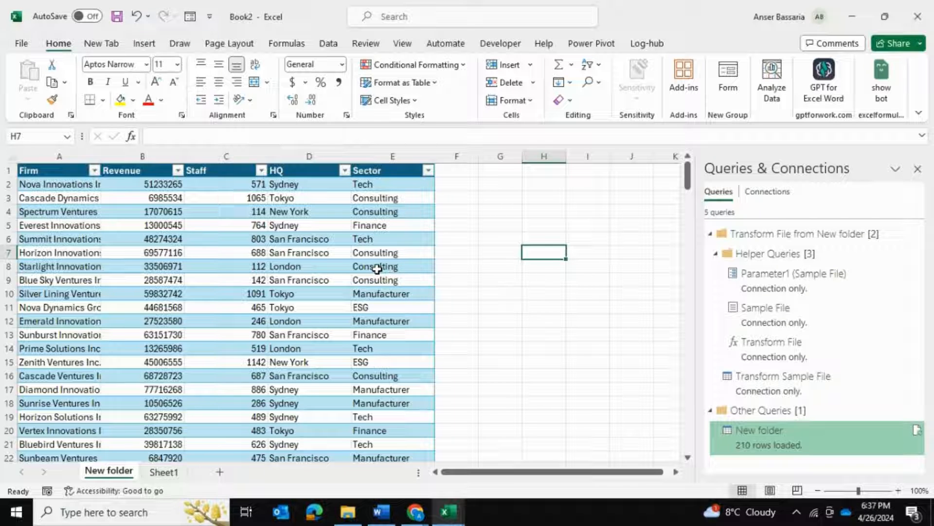
click(497, 279)
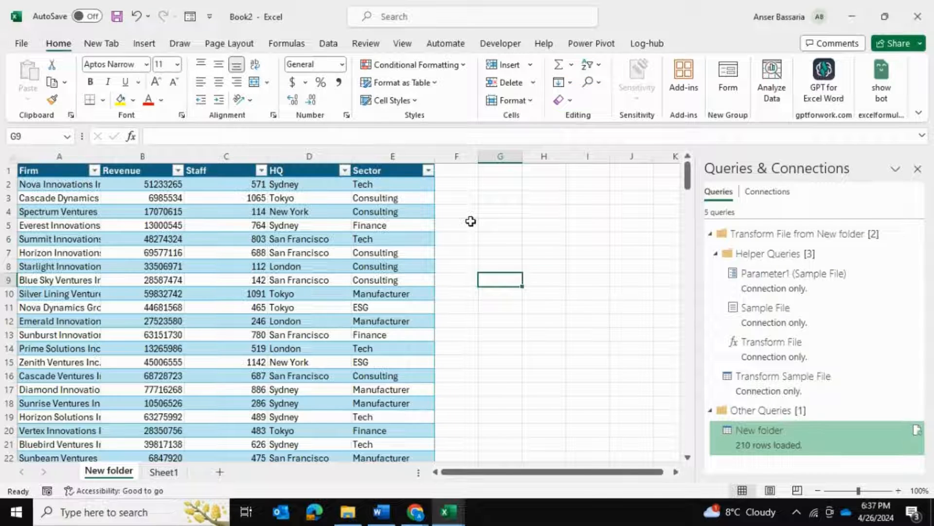